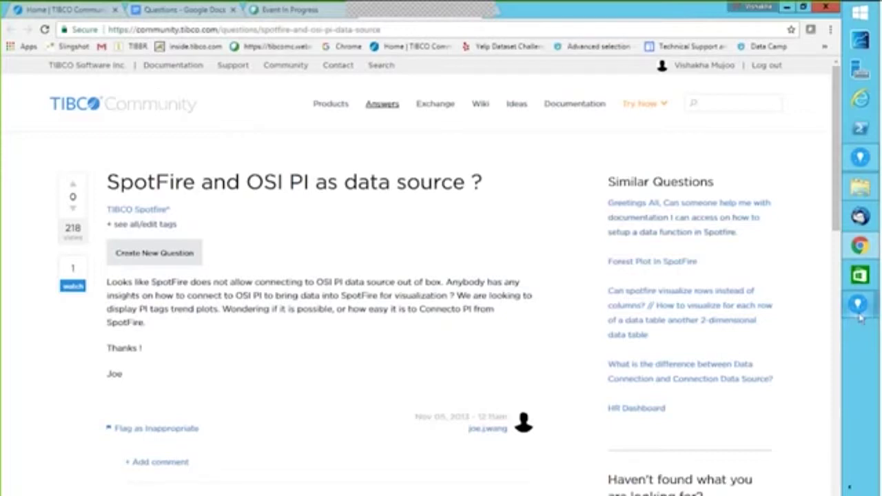
# Switch to the HierarchicalClustering Spotfire window showing the Gulf Coast map and clustered heat map
pyautogui.moveTo(857, 303)
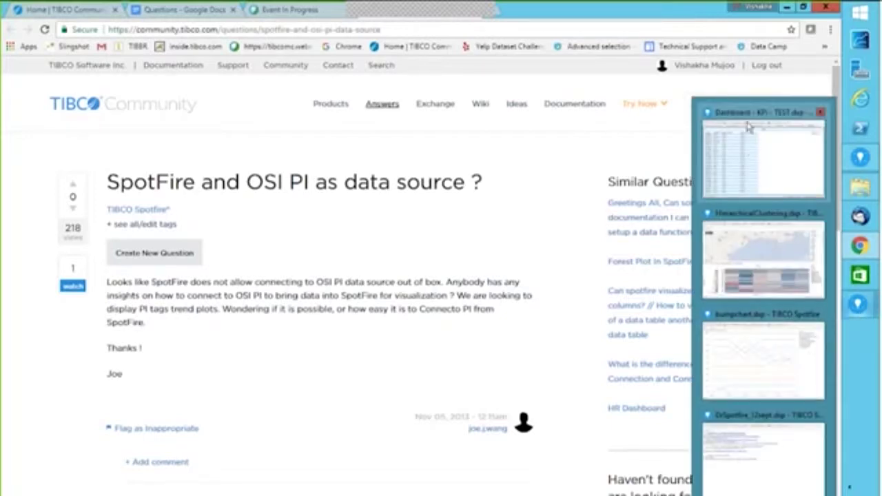
pyautogui.click(753, 219)
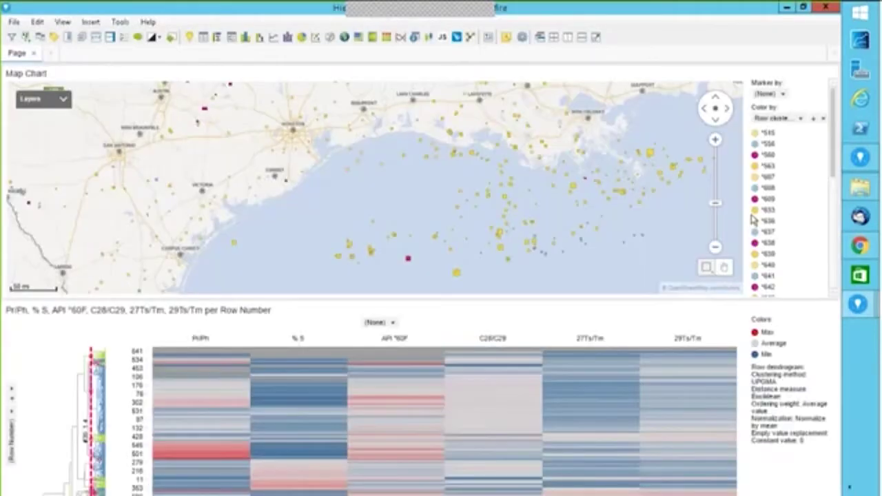
# Look over the File > Open From options, then switch to the OSI PI_Intro.dxp window
pyautogui.click(13, 22)
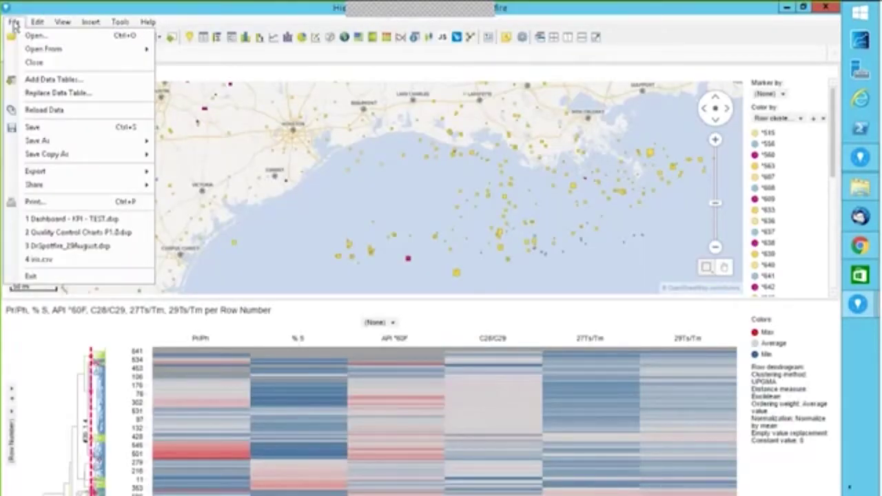
pyautogui.moveTo(103, 49)
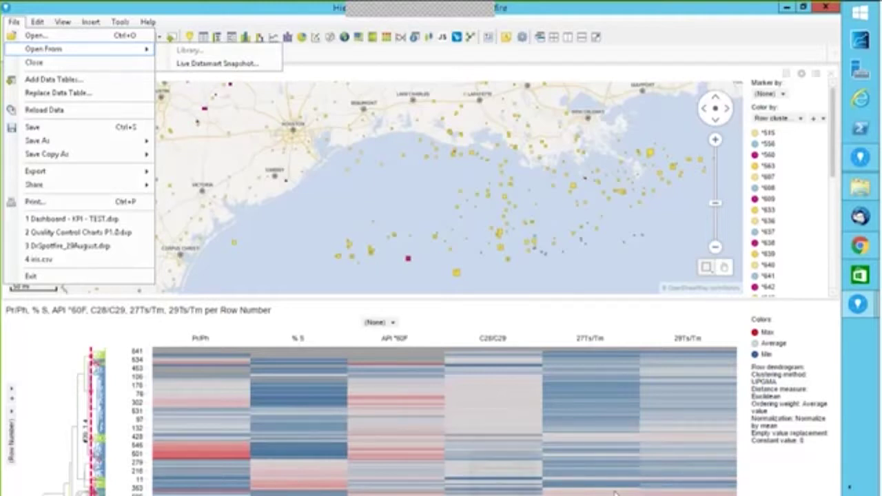
pyautogui.moveTo(857, 201)
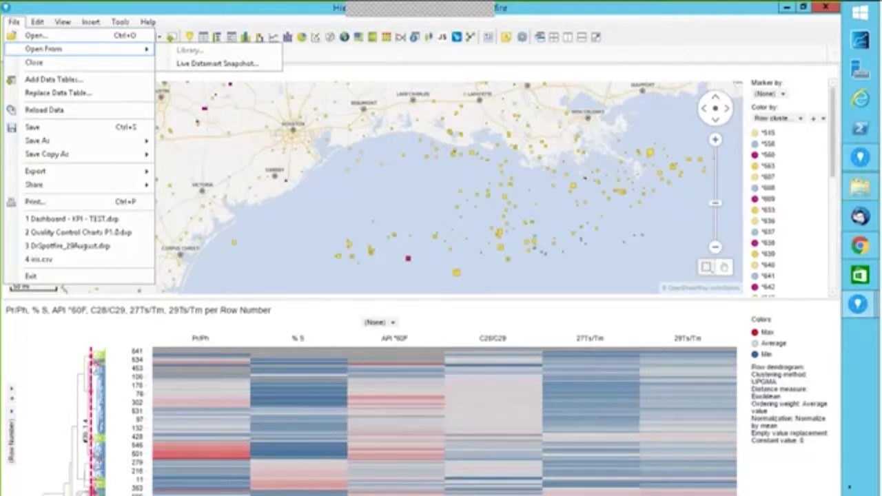
pyautogui.moveTo(865, 314)
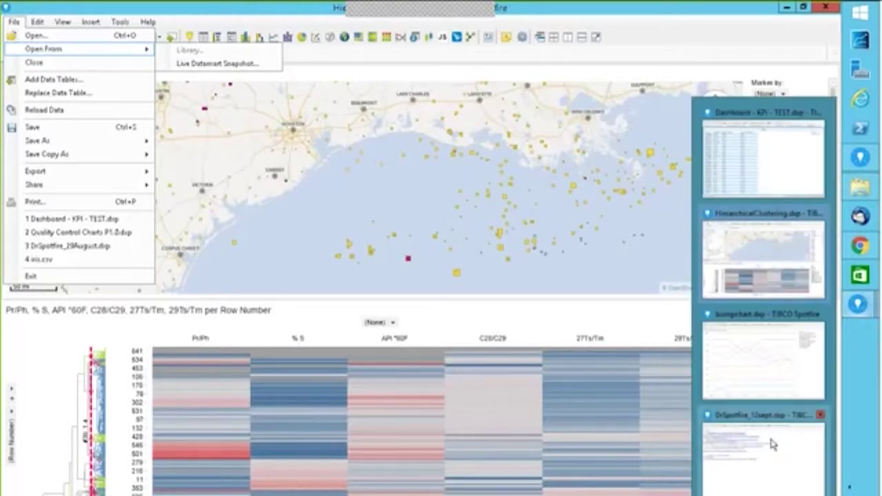
pyautogui.moveTo(860, 158)
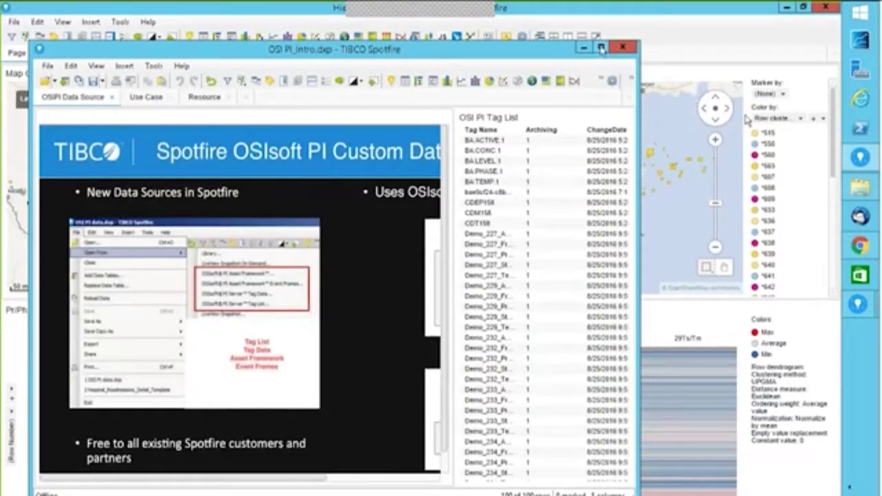
# Maximize OSI PI_Intro.dxp and show its Resource page with the OSIsoft PI community article
pyautogui.click(601, 48)
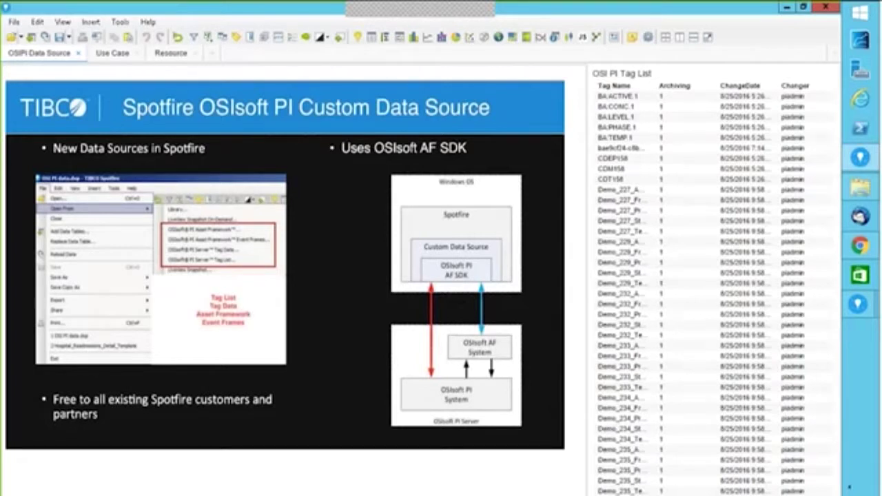
pyautogui.click(172, 54)
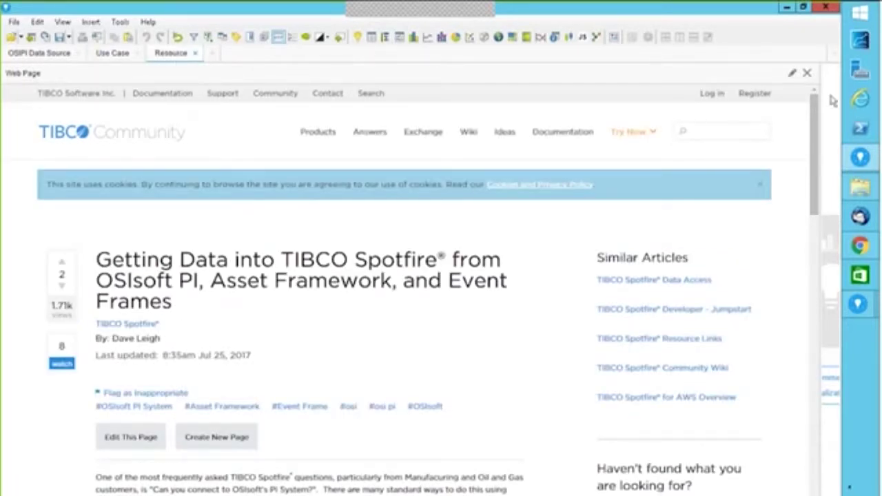
# Scroll the article to its Attachments: user guide PDF, v1.15.1 data source zip and version.txt
pyautogui.moveTo(814, 112); pyautogui.dragTo(815, 120)
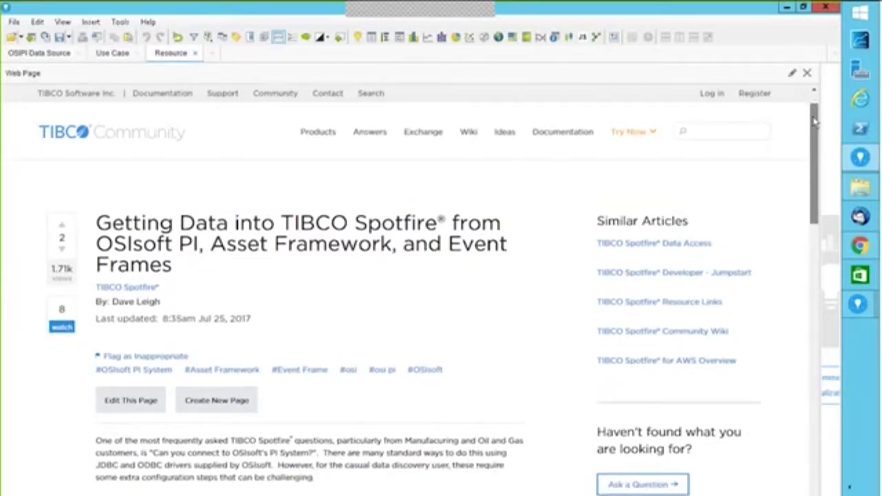
pyautogui.moveTo(815, 124); pyautogui.dragTo(816, 196)
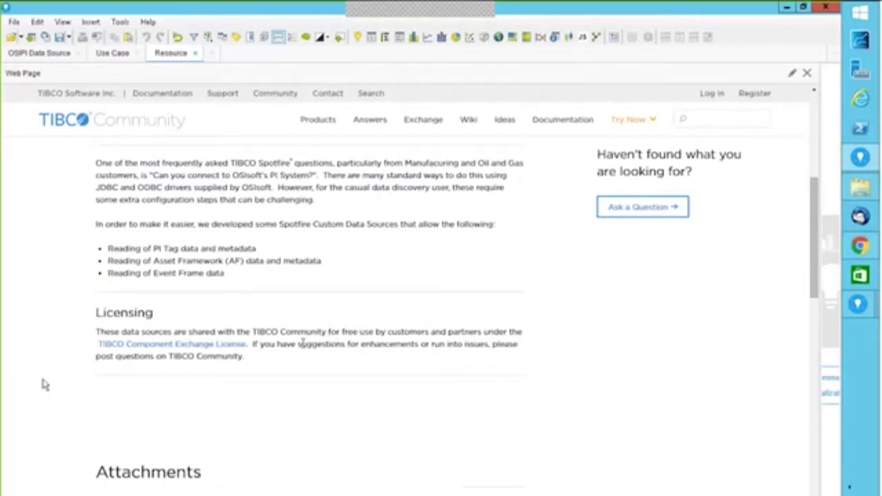
pyautogui.moveTo(815, 245); pyautogui.dragTo(821, 310)
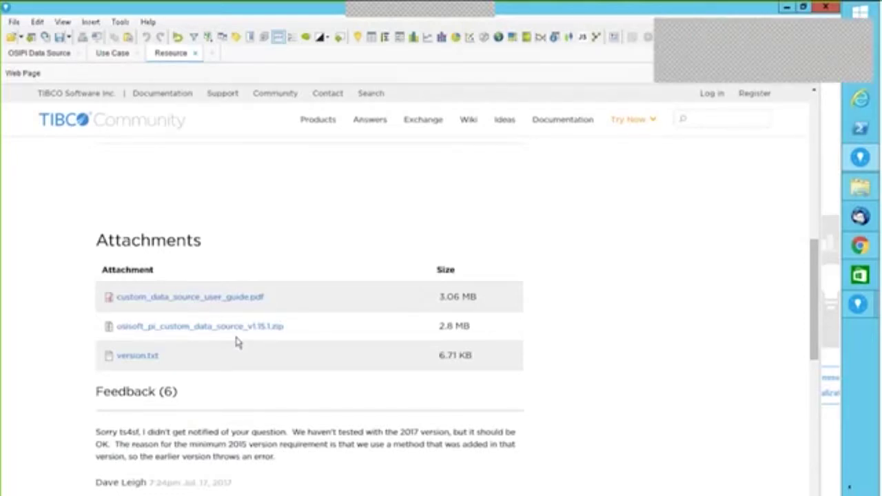
pyautogui.click(14, 22)
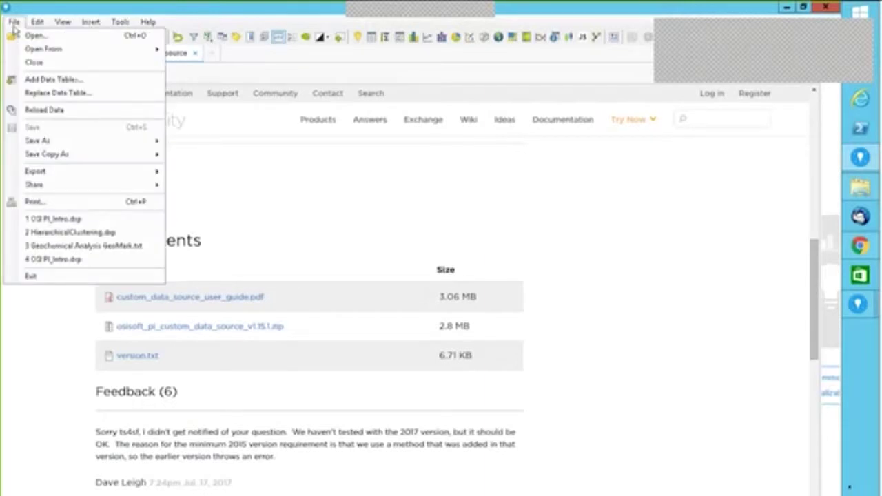
# Review the OSIsoft PI sources under File > Open From, then open an empty Add Data Tables dialog
pyautogui.moveTo(43, 49)
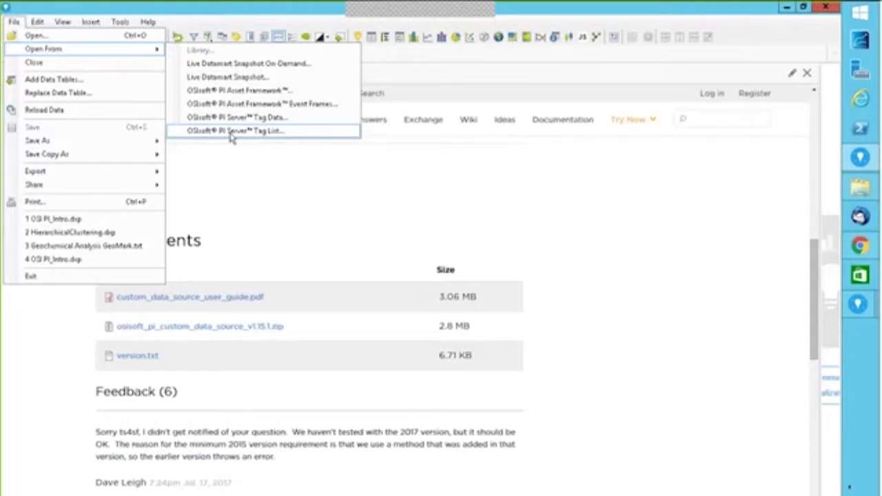
pyautogui.click(268, 207)
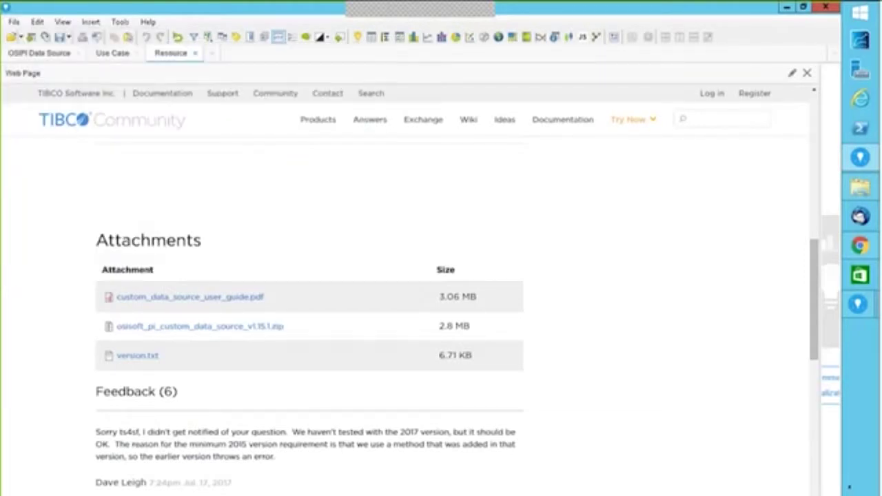
pyautogui.click(14, 21)
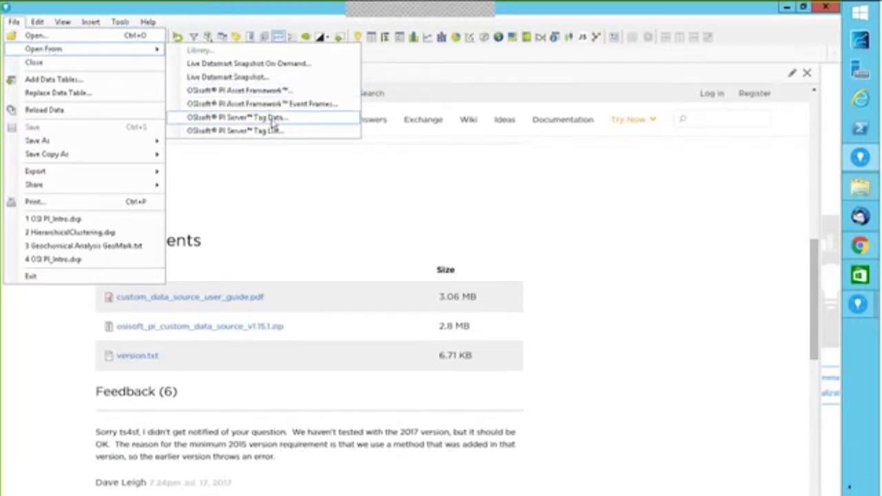
pyautogui.click(67, 80)
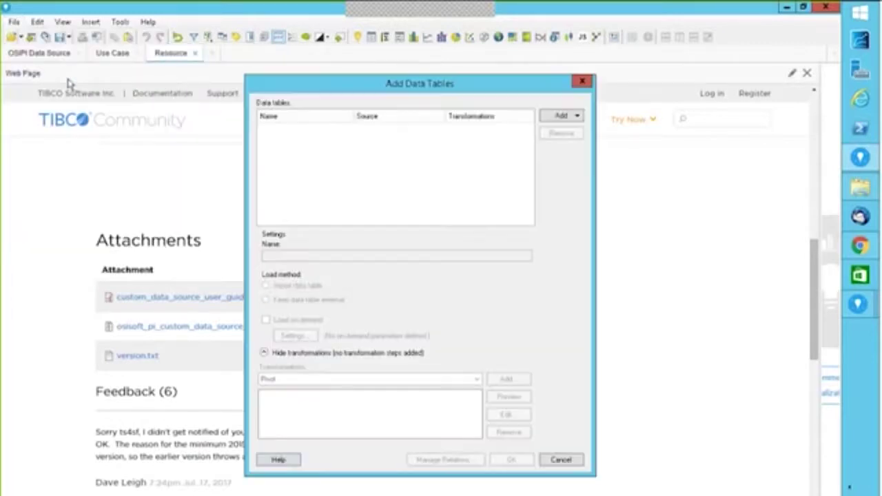
# Add the OSIsoft PI Server Tag List data source to reach its PI Server connection settings
pyautogui.click(559, 117)
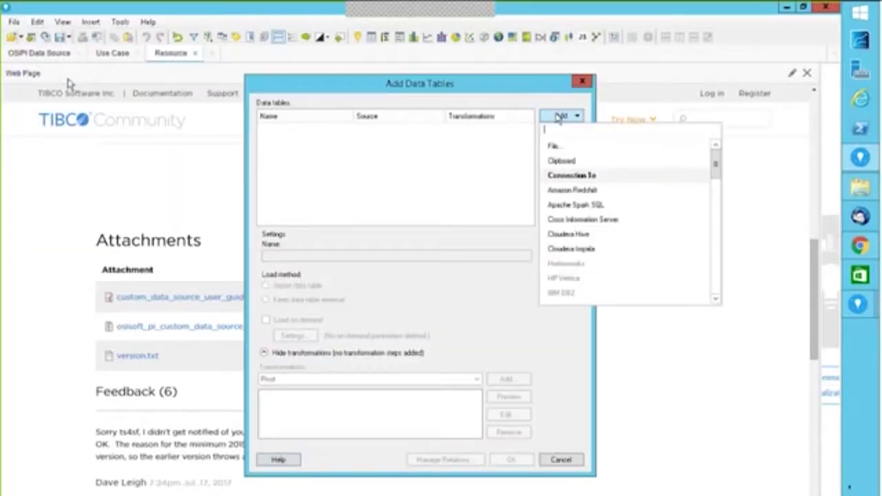
pyautogui.moveTo(718, 178); pyautogui.dragTo(712, 237)
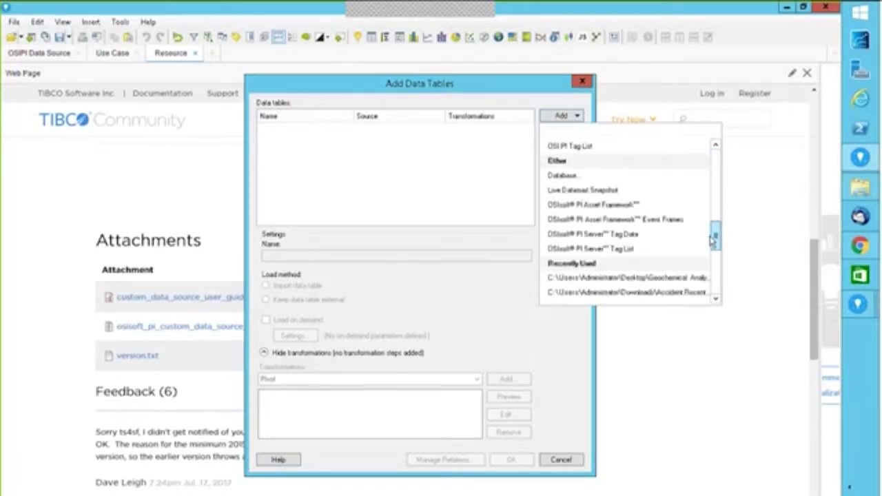
pyautogui.click(597, 252)
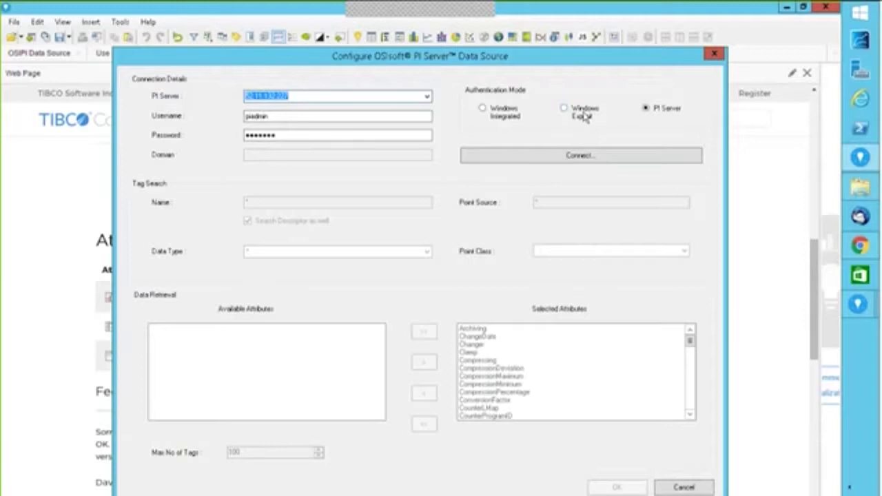
# Connect to the PI server, keep Data Type as *, and confirm to create OSI PI Tag List (2)
pyautogui.click(591, 162)
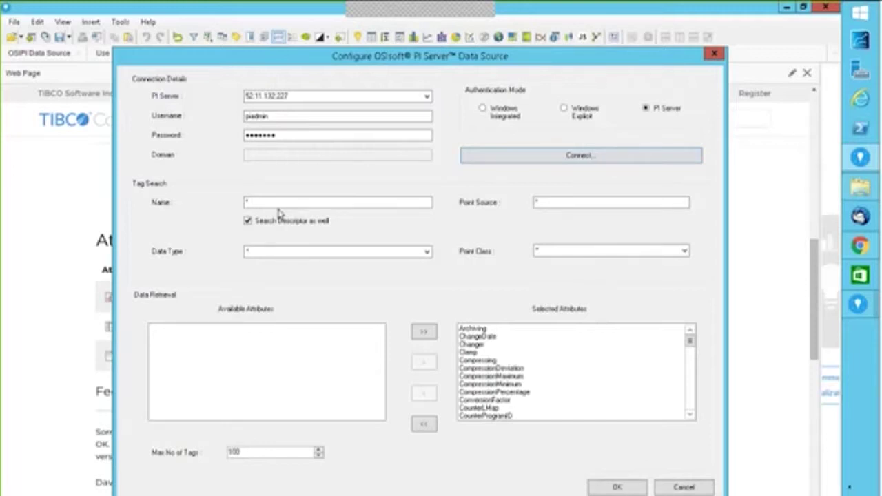
pyautogui.click(427, 252)
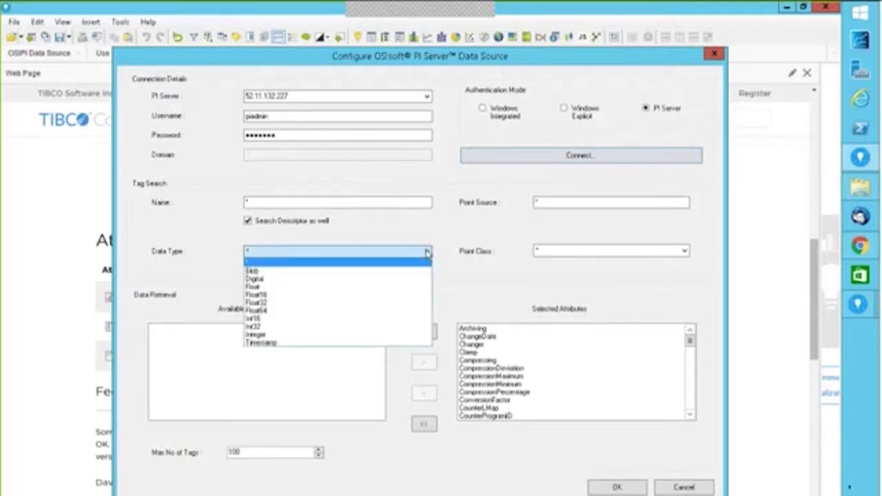
pyautogui.click(426, 253)
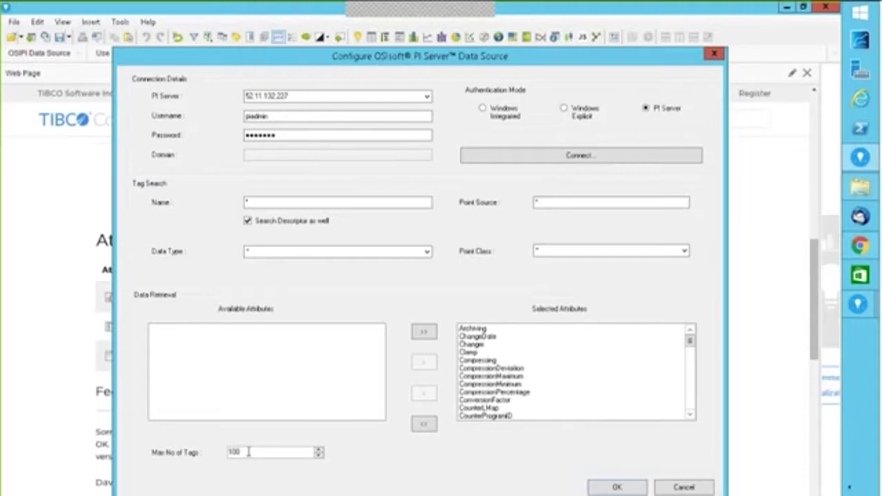
pyautogui.click(617, 487)
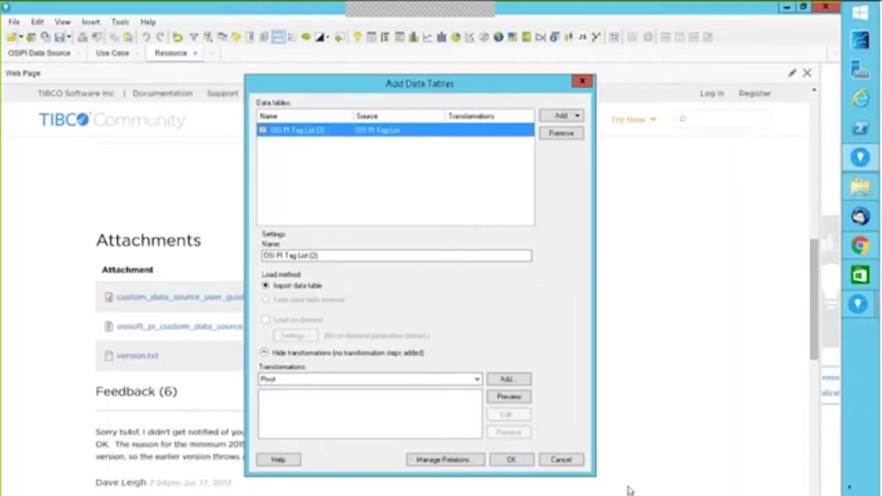
# Import OSI PI Tag List (2), make it the page's only table, and mark a tag row
pyautogui.click(309, 255)
pyautogui.click(513, 462)
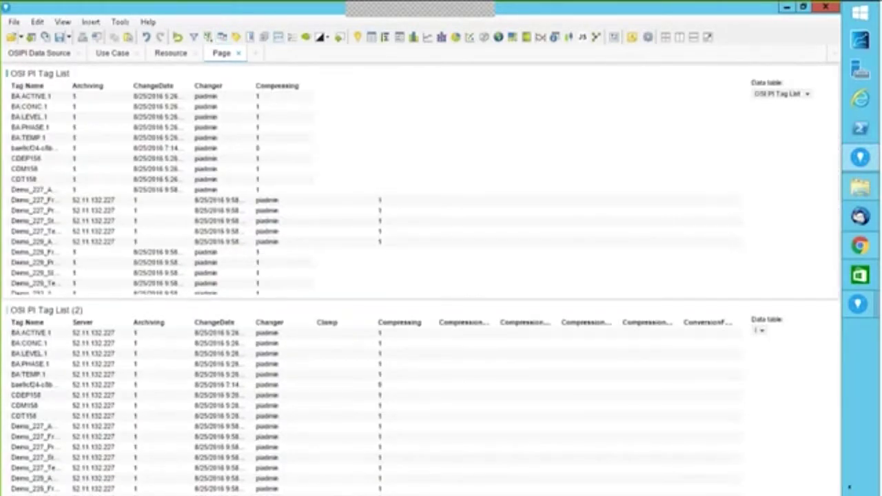
pyautogui.click(808, 93)
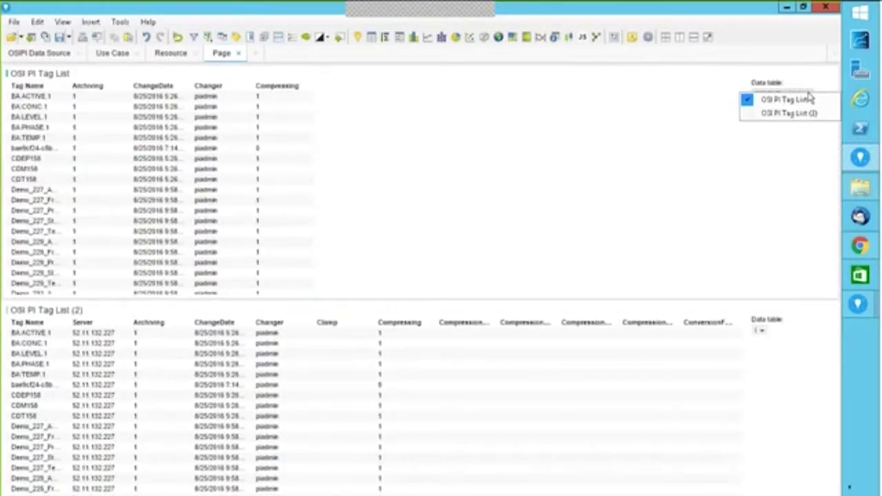
pyautogui.click(796, 117)
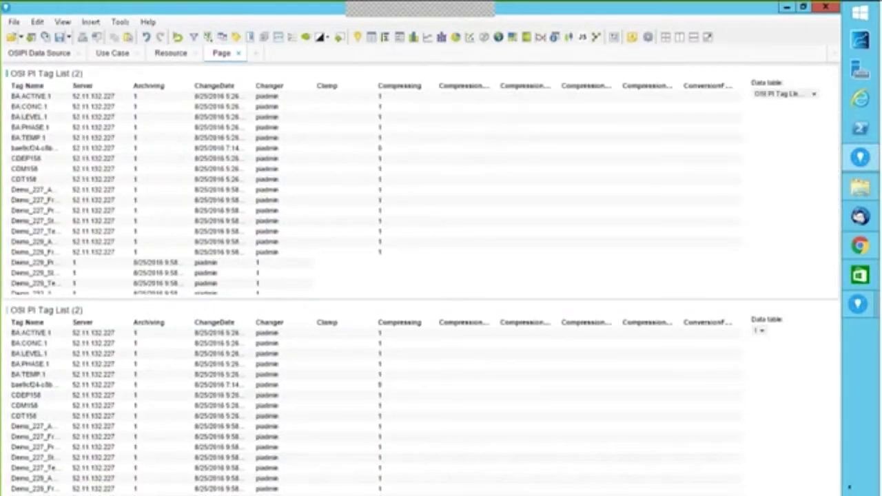
pyautogui.click(829, 311)
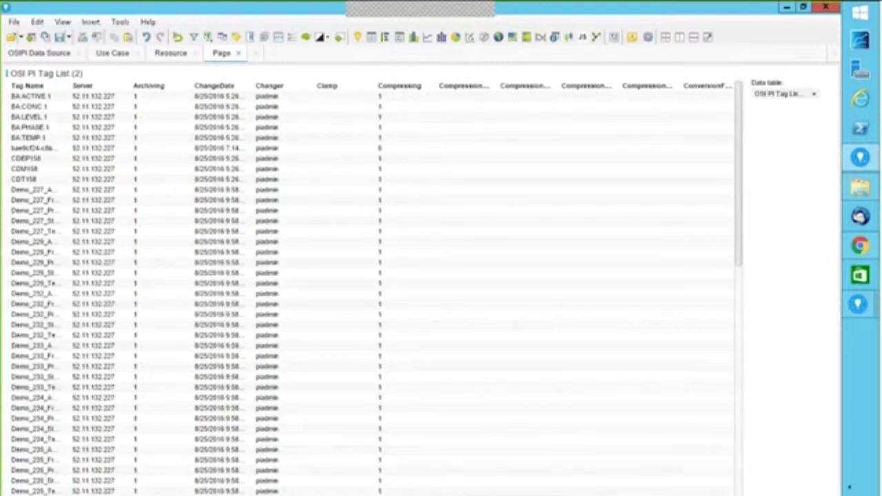
pyautogui.click(378, 439)
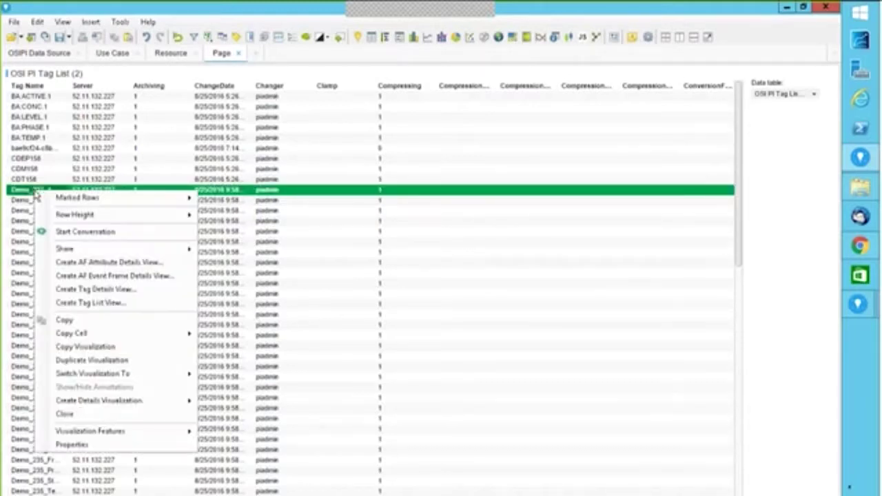
# Create a Tag Details View for the marked tag, replacing the existing SINUSOIDU Tag Detail View table
pyautogui.click(108, 290)
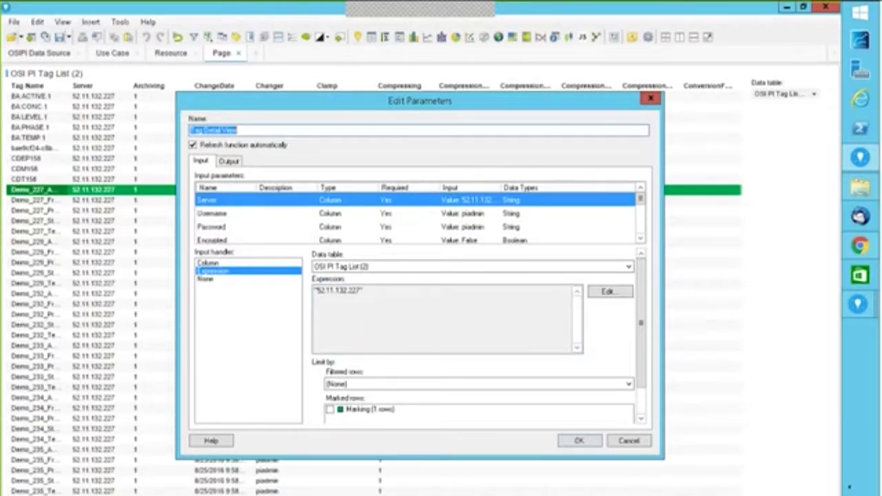
pyautogui.click(579, 441)
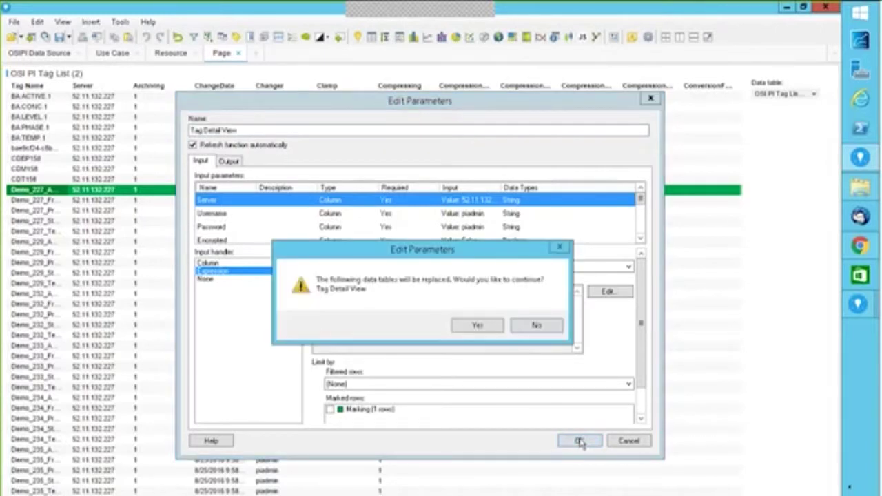
pyautogui.click(465, 329)
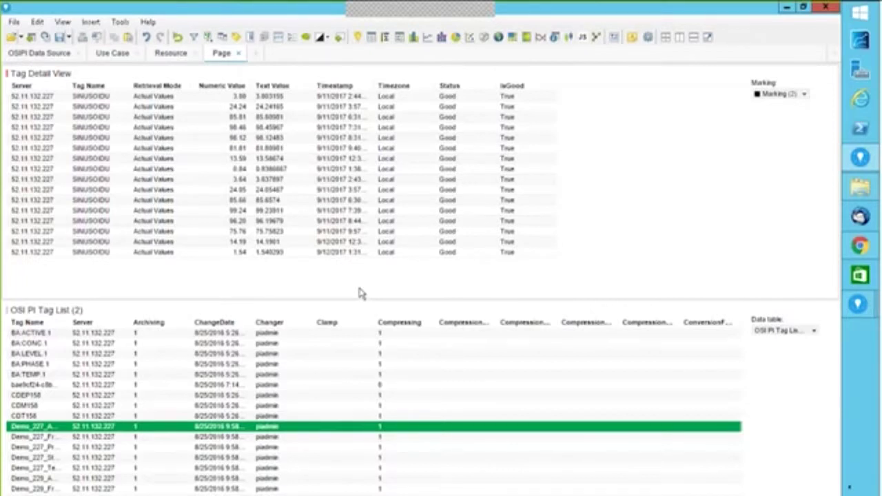
pyautogui.click(13, 22)
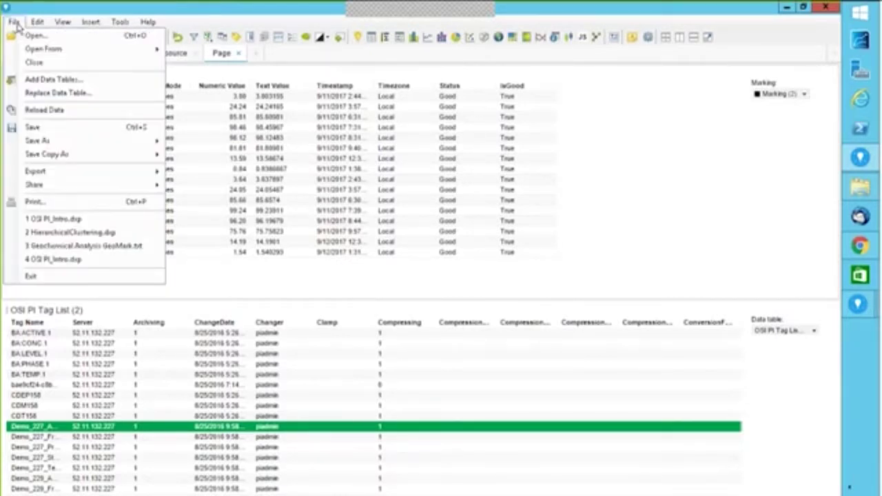
# Add an OSIsoft PI Server Tag Data source, connect, and search all tags (5210 results)
pyautogui.click(53, 79)
pyautogui.click(562, 116)
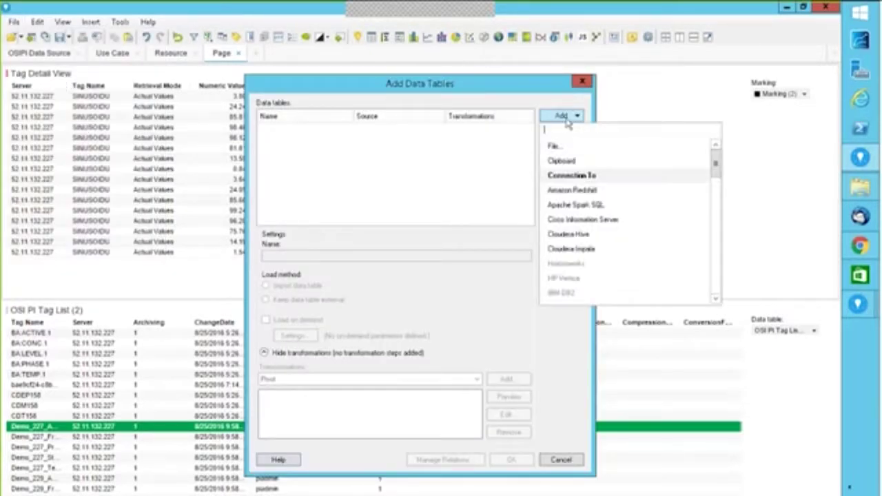
pyautogui.moveTo(715, 169); pyautogui.dragTo(715, 239)
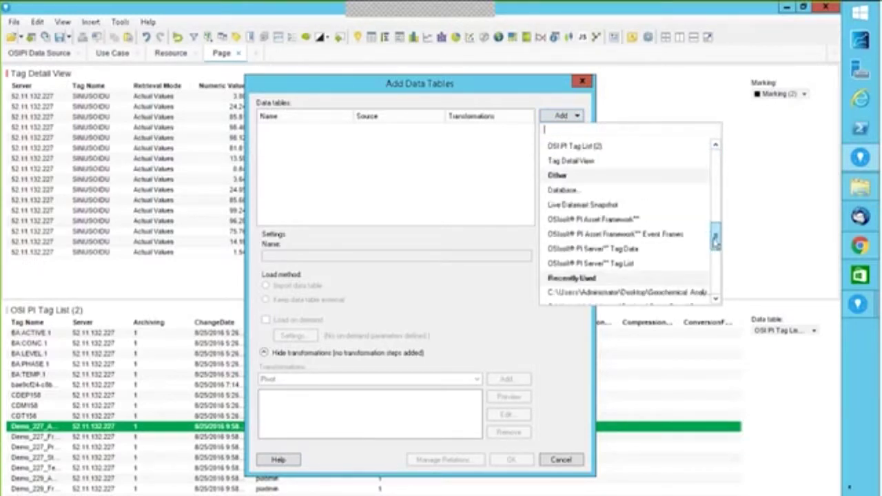
pyautogui.click(603, 249)
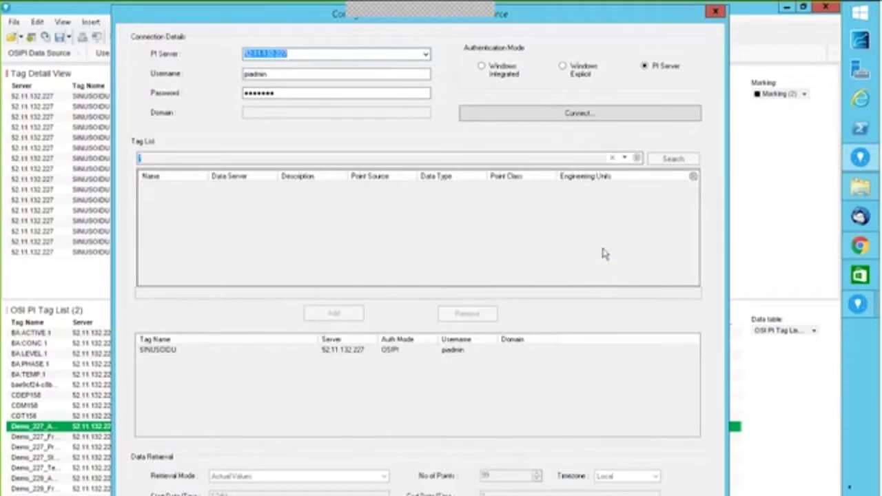
pyautogui.click(553, 114)
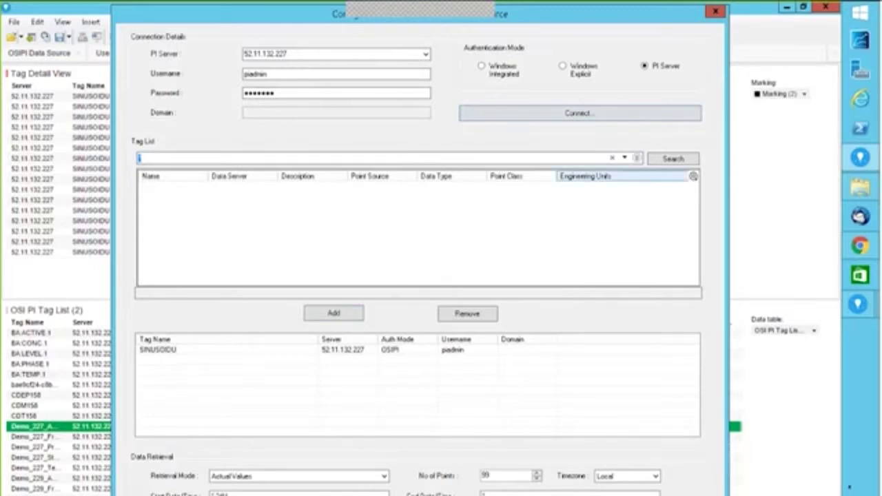
pyautogui.click(659, 158)
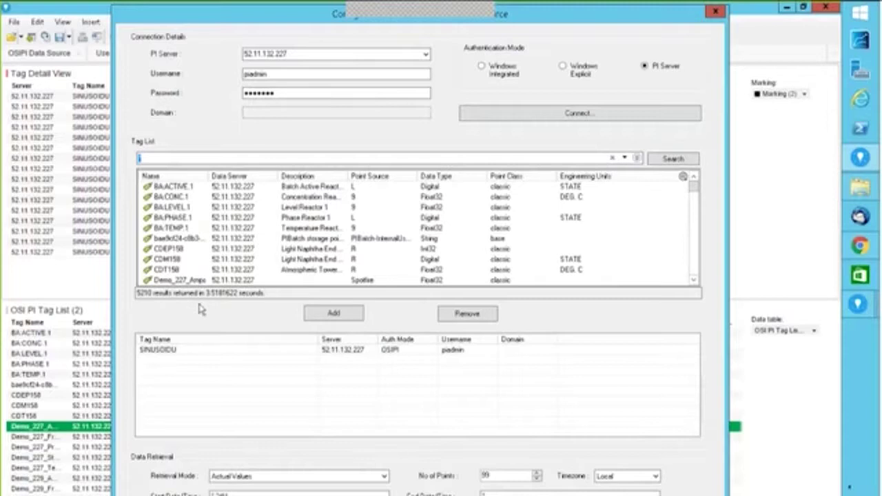
# Browse the 5210 PI tags, keep Actual Values and Local time zone, and close without adding a table
pyautogui.moveTo(693, 192); pyautogui.dragTo(694, 277)
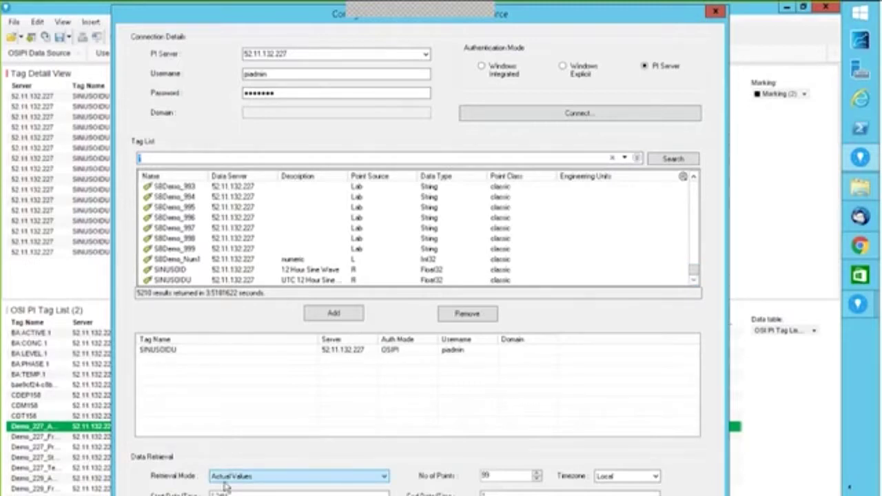
pyautogui.click(385, 476)
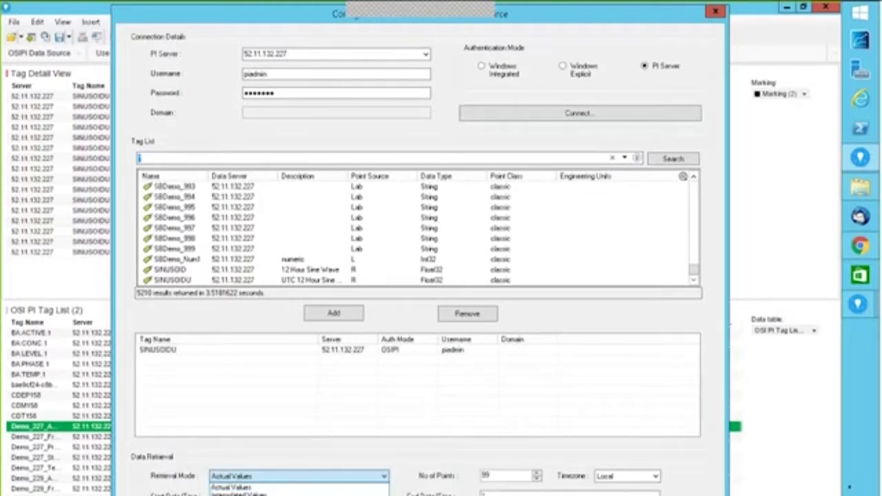
pyautogui.press('Escape')
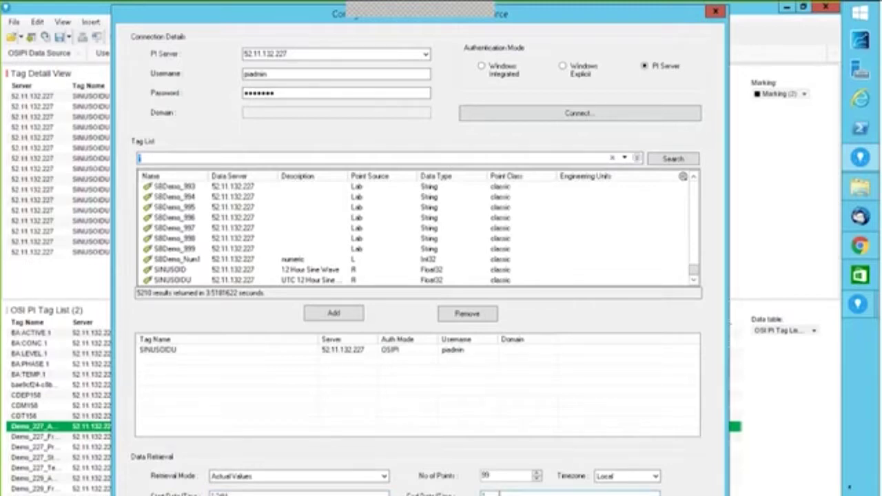
pyautogui.click(656, 476)
pyautogui.click(656, 477)
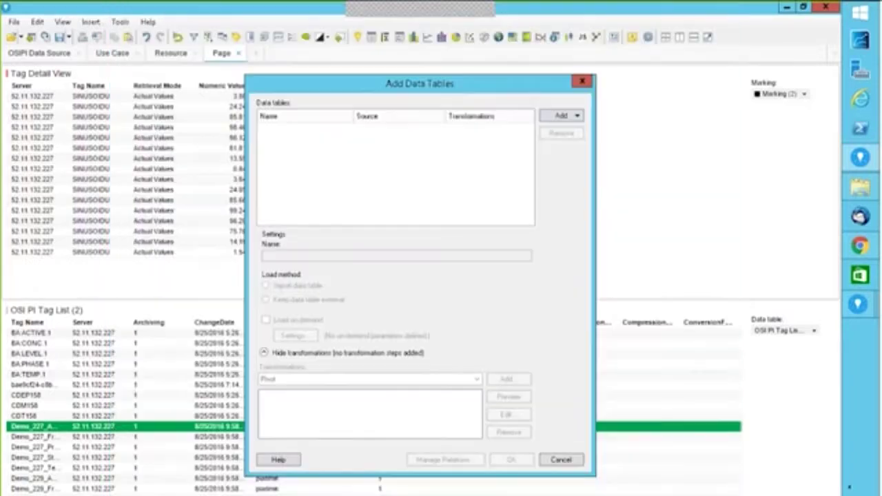
pyautogui.click(562, 460)
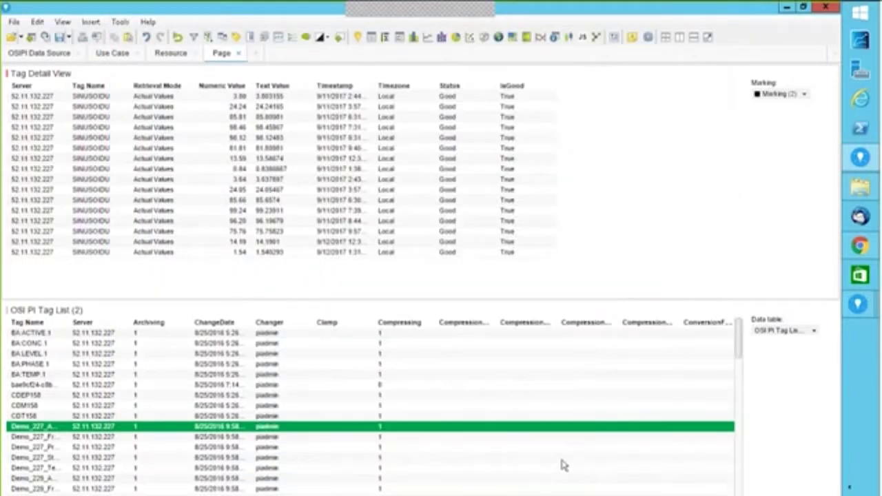
# Switch the Tag Detail View table to a line chart and zoom its time axis to seconds
pyautogui.rightClick(273, 164)
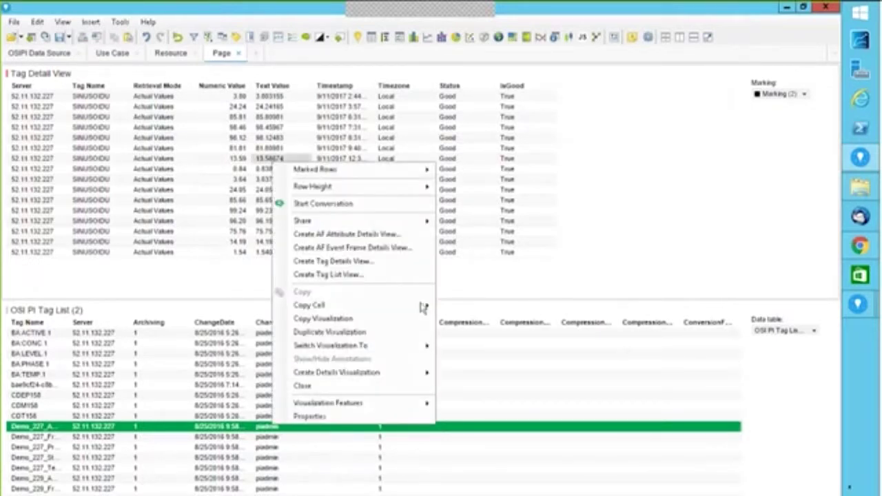
pyautogui.moveTo(420, 342)
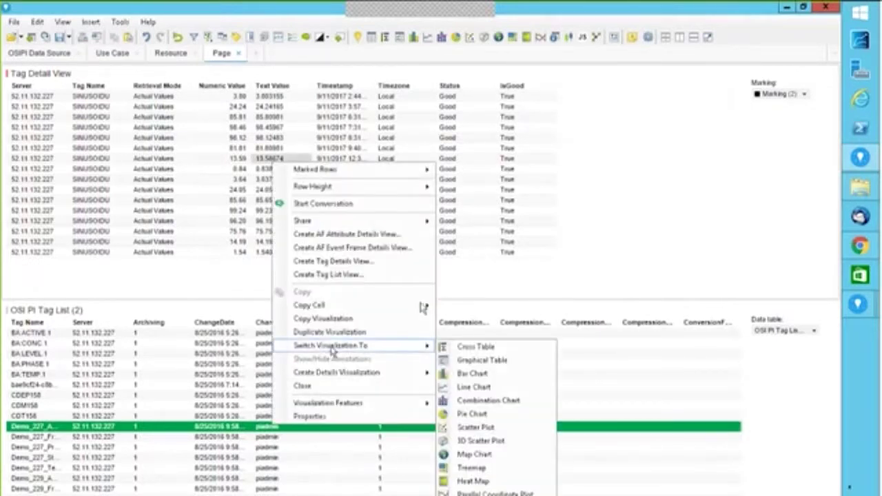
pyautogui.click(500, 394)
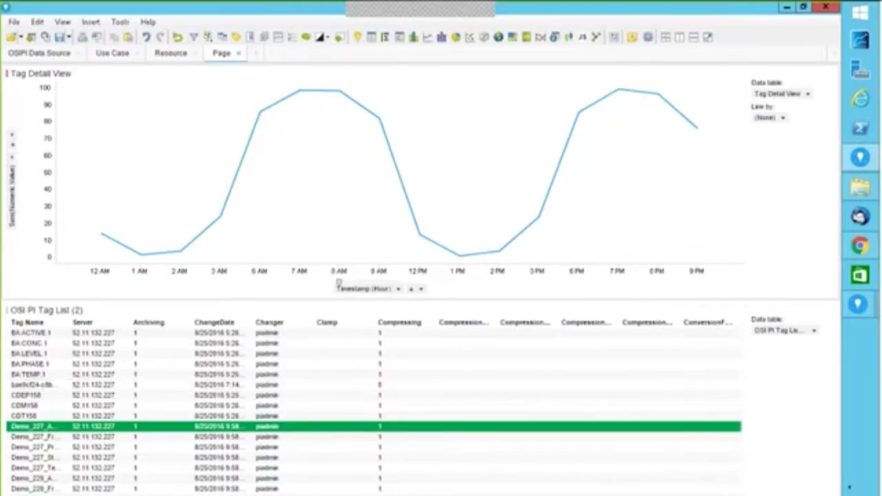
pyautogui.moveTo(347, 283); pyautogui.dragTo(393, 285)
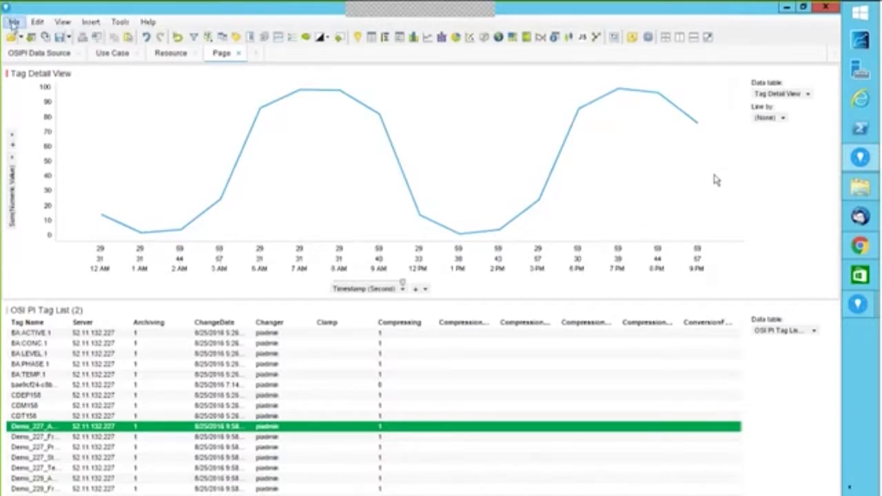
# Choose OSIsoft PI Server Tag List under File > Open From, then minimize Spotfire
pyautogui.click(13, 22)
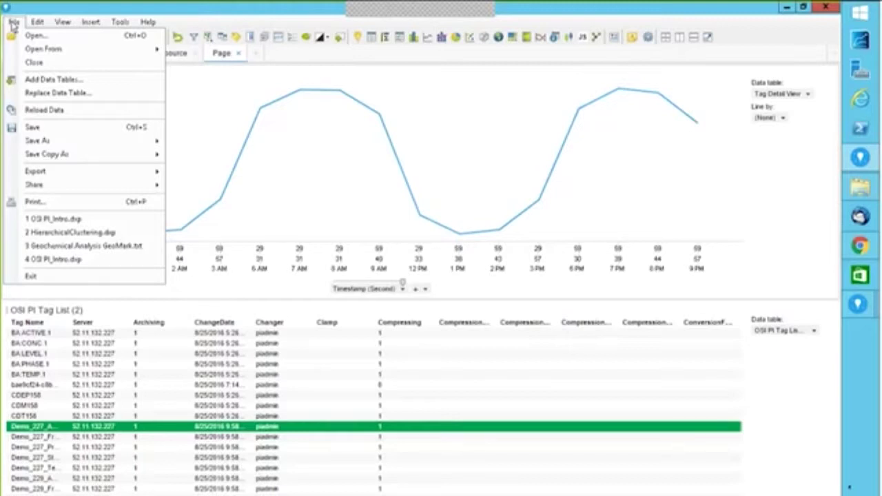
pyautogui.moveTo(37, 22)
pyautogui.moveTo(39, 50)
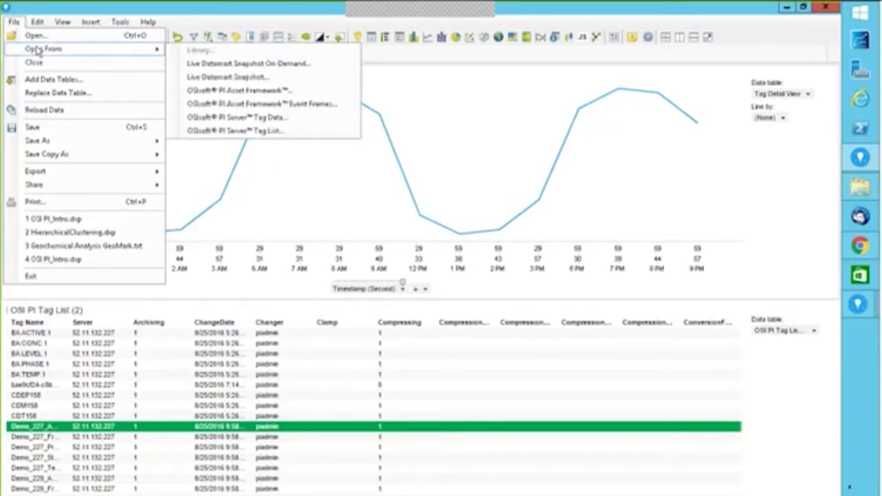
pyautogui.click(274, 134)
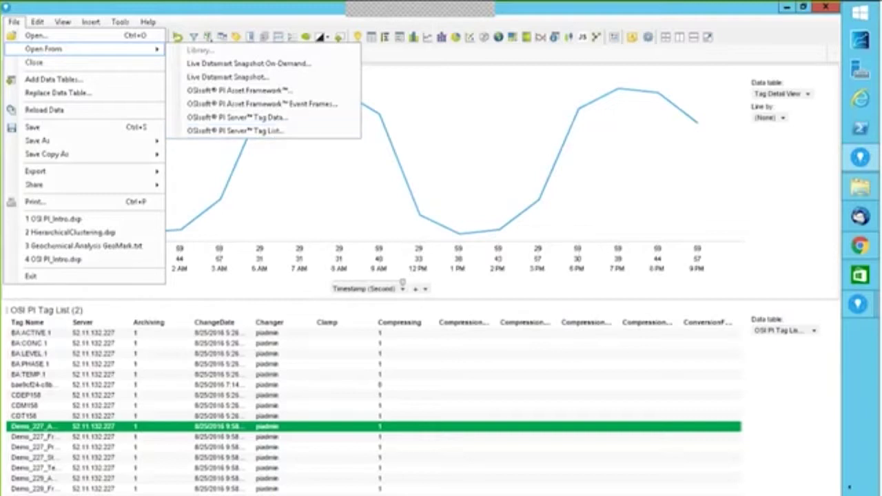
pyautogui.click(785, 7)
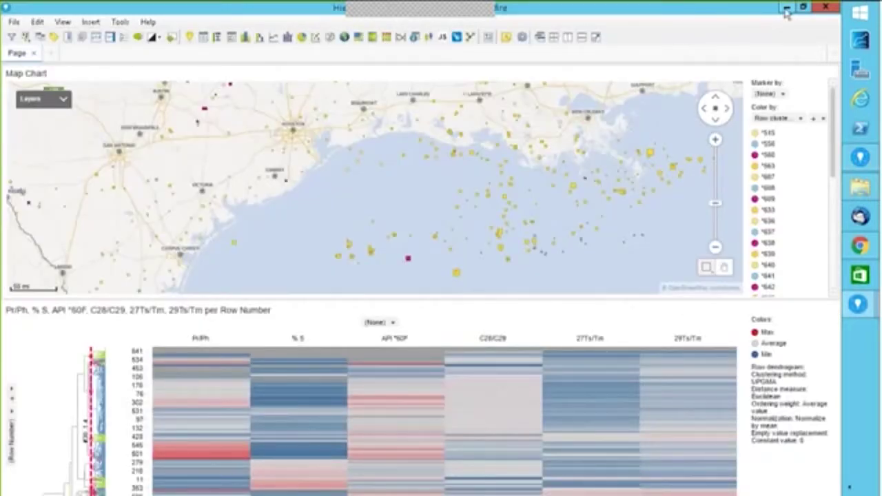
# Minimize the clustering analysis, browser and remaining windows to reach the desktop
pyautogui.click(785, 7)
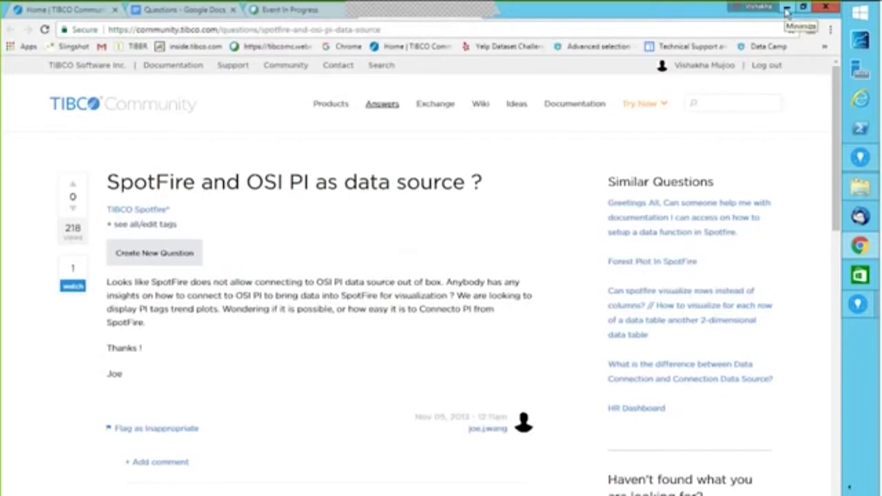
pyautogui.click(786, 9)
pyautogui.click(786, 9)
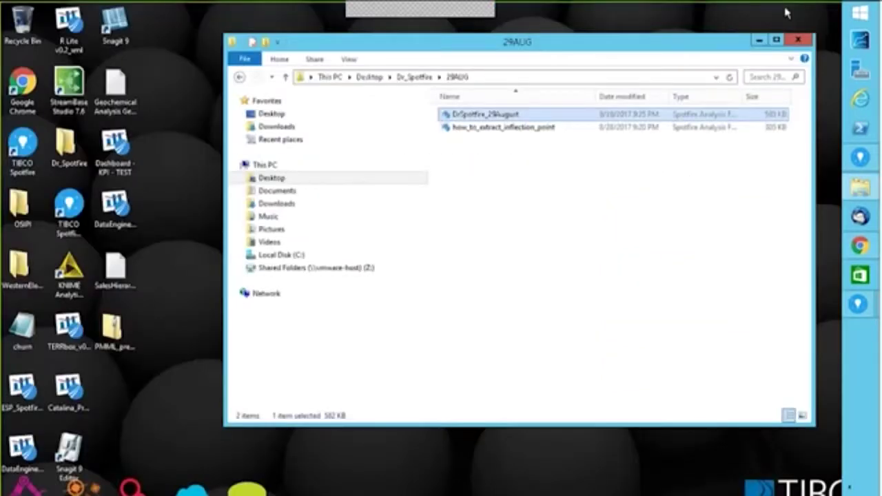
# Launch StreamBase Studio with the default workspace, then return to Spotfire's Use Case page
pyautogui.click(74, 88)
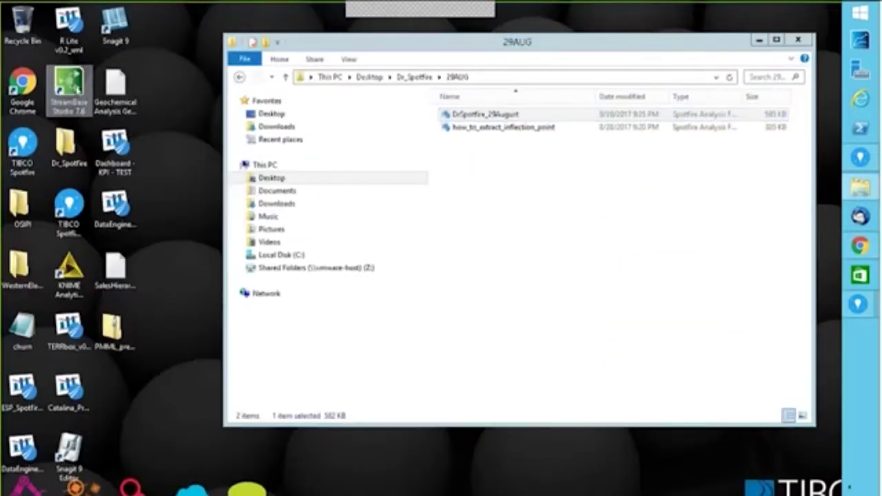
pyautogui.doubleClick(77, 89)
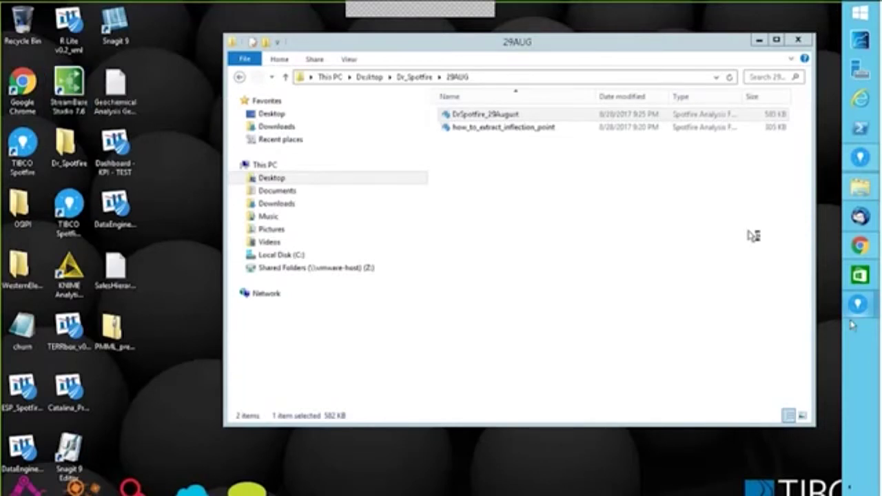
pyautogui.click(512, 315)
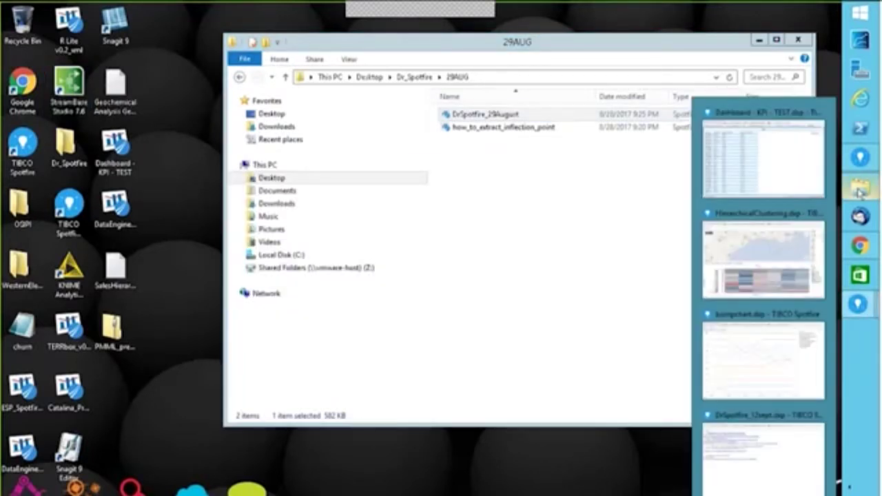
pyautogui.click(859, 158)
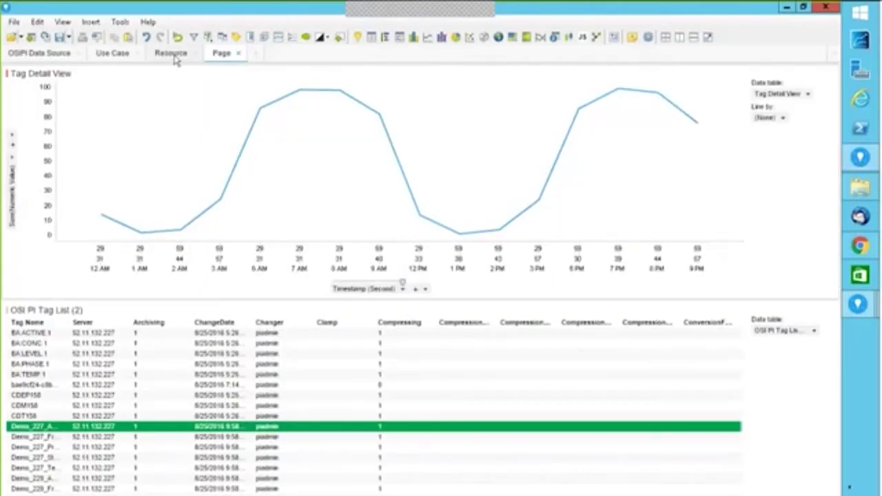
pyautogui.click(115, 55)
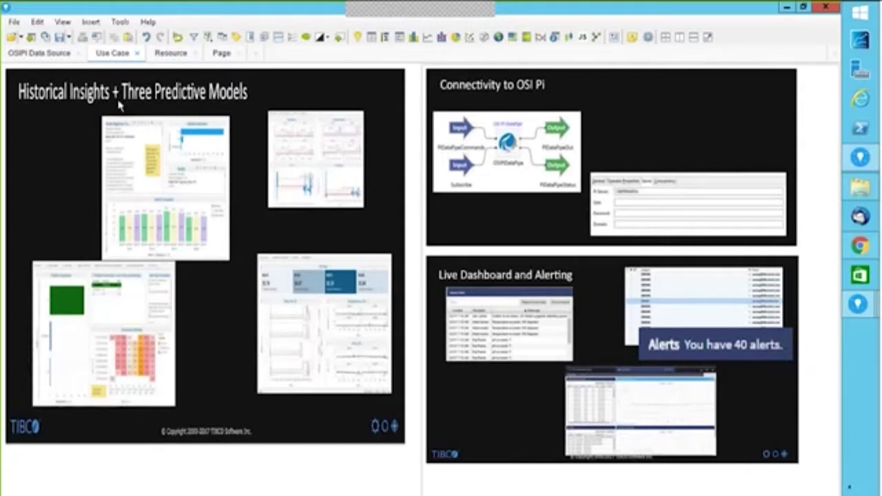
# Move between Spotfire's Use Case slides and StreamBase Studio, ending on OSIPISample.sbapp
pyautogui.click(859, 157)
pyautogui.click(859, 157)
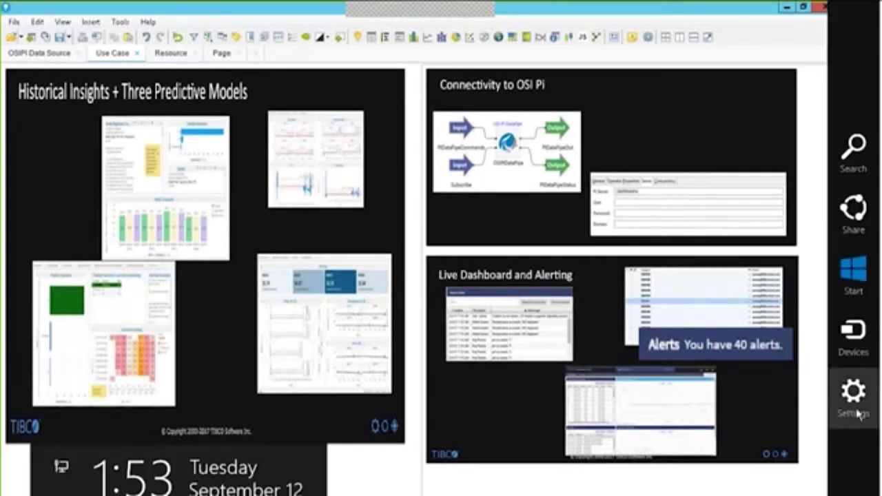
pyautogui.click(859, 333)
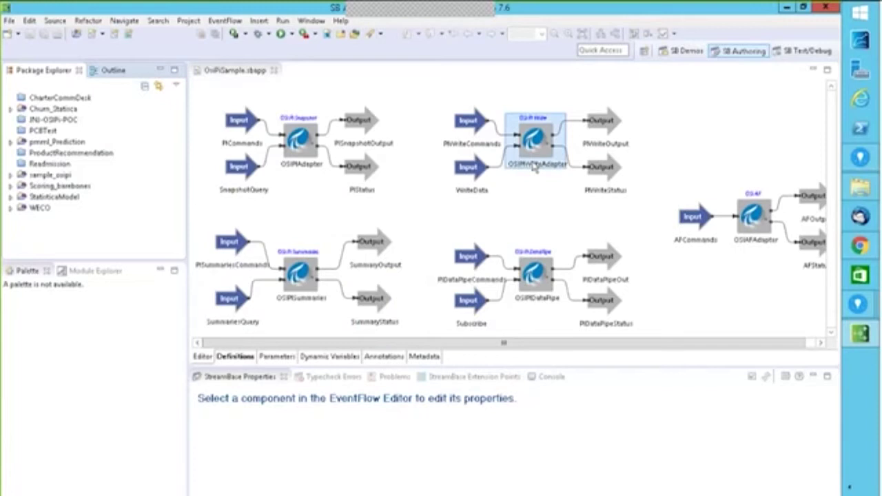
# Look over the OsiPISample adapter operators and select OSIPIDataPipe to show its properties
pyautogui.moveTo(536, 166)
pyautogui.moveTo(544, 142)
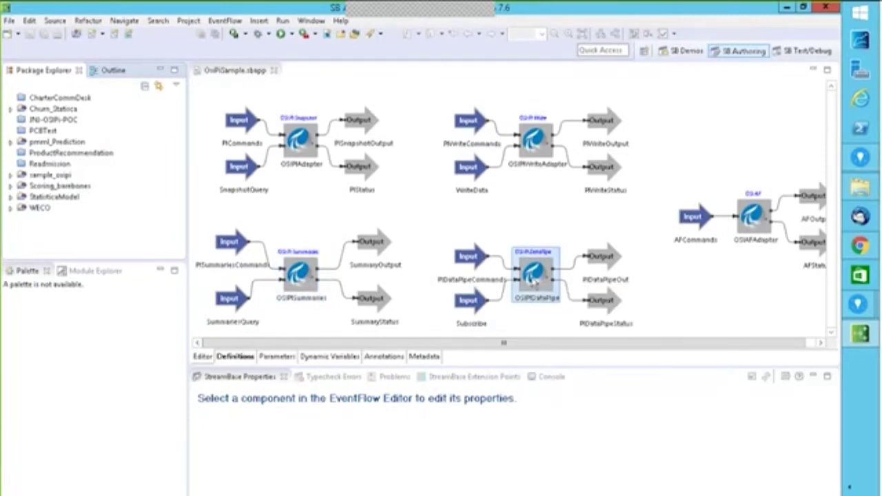
pyautogui.click(534, 279)
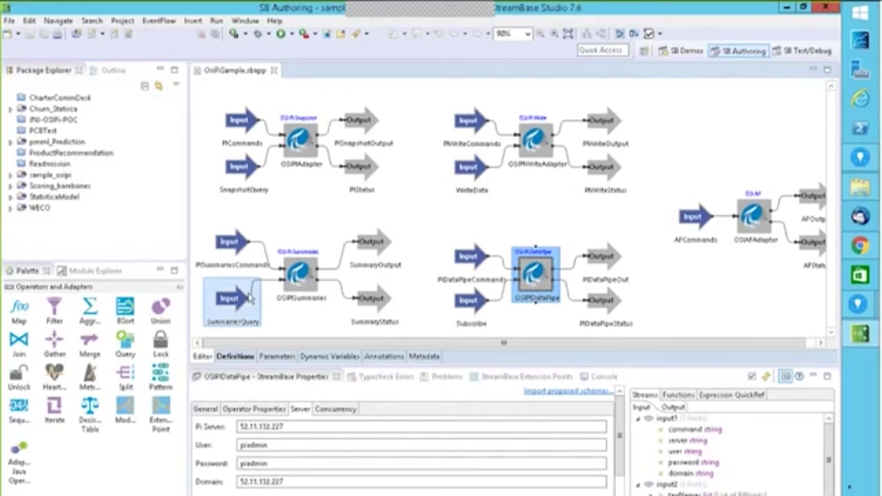
# Inspect the OSIPIDataPipe Server tab, with PI Server and Domain set to 52.11.132.227
pyautogui.moveTo(250, 295)
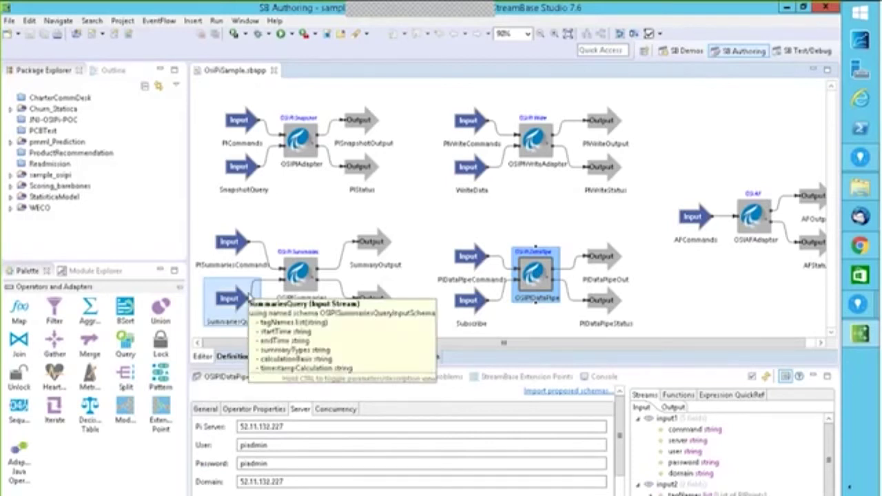